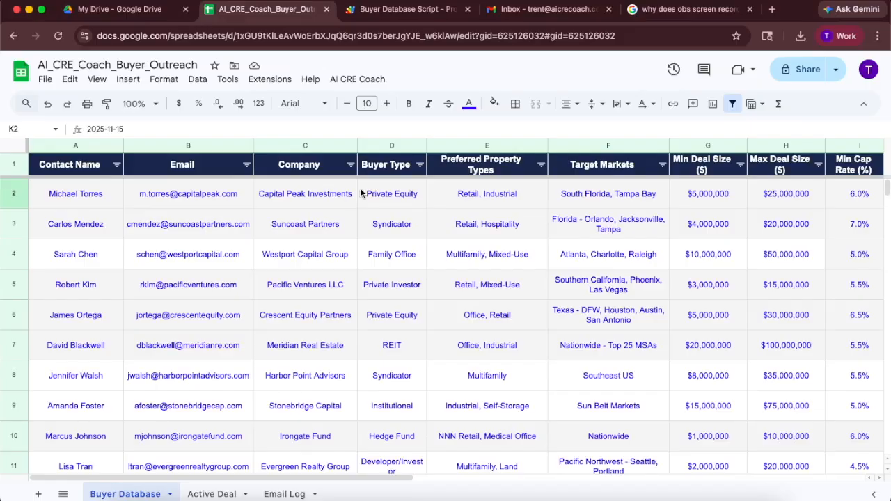
- Review the Buyer Database columns from contact details through deal size, cap rate and acquisition notes
scroll(361, 193, right, 4)
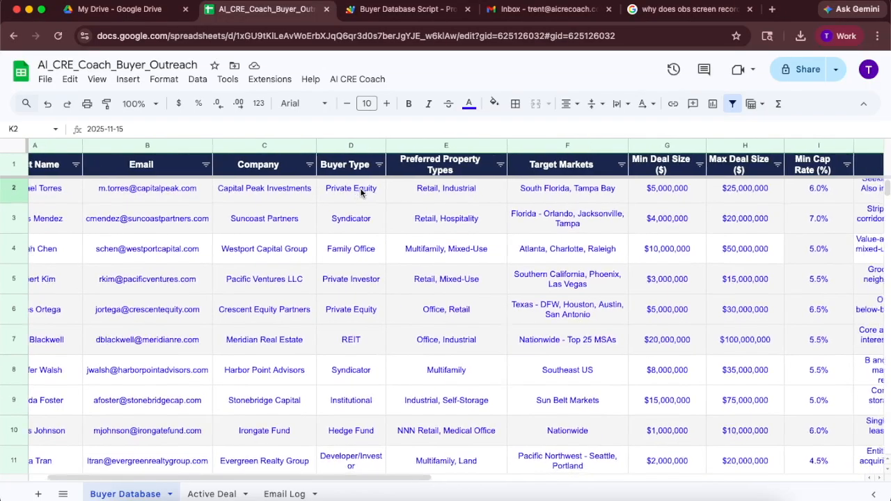
scroll(361, 193, right, 4)
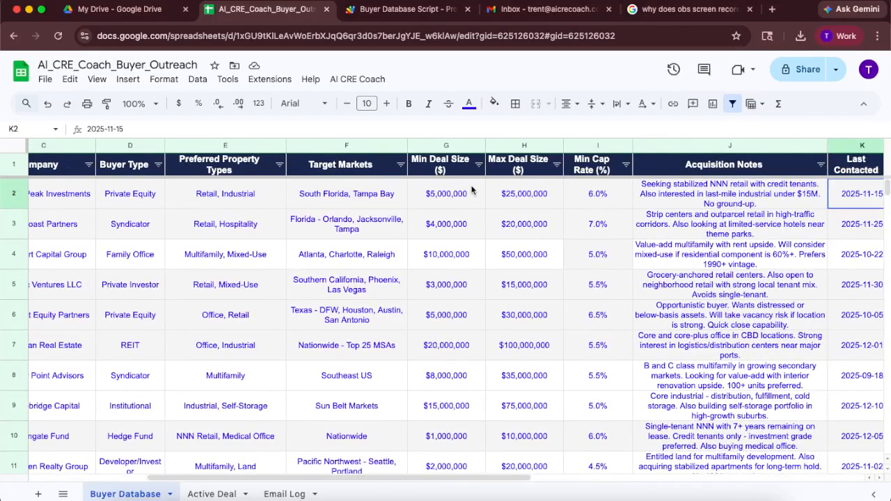
scroll(473, 192, right, 2)
drag(379, 148, 468, 150)
click(509, 146)
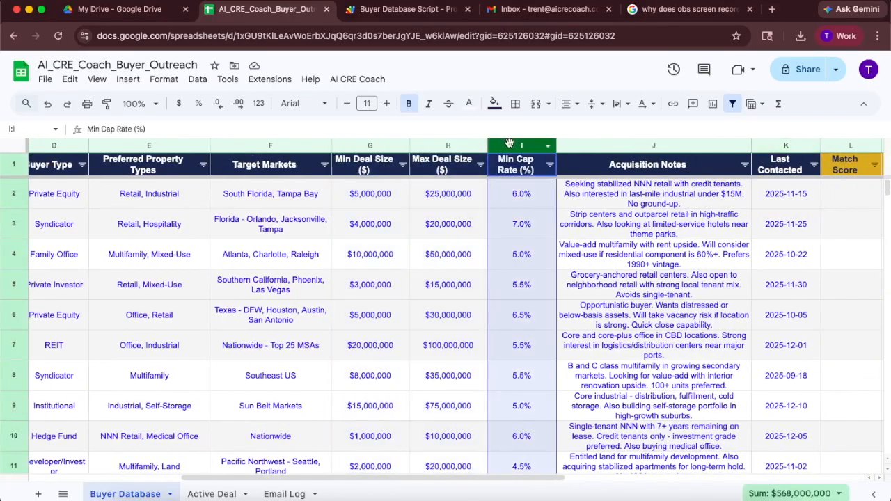
click(645, 146)
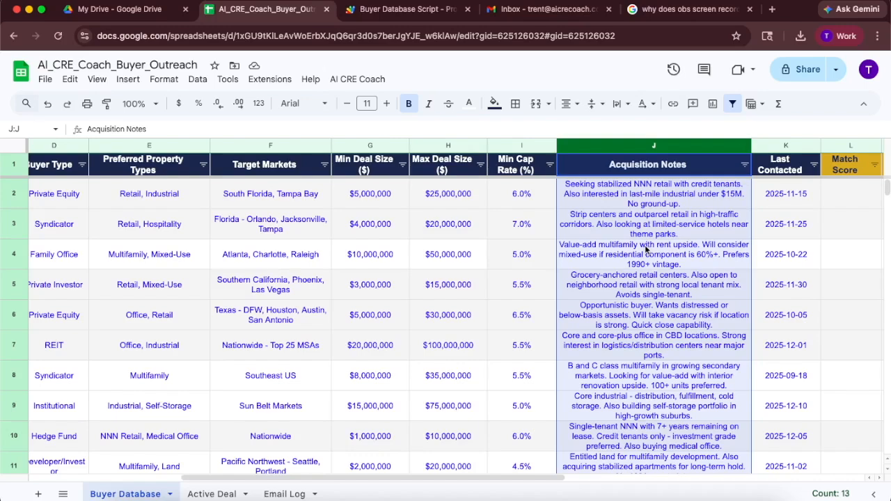
drag(524, 147, 354, 156)
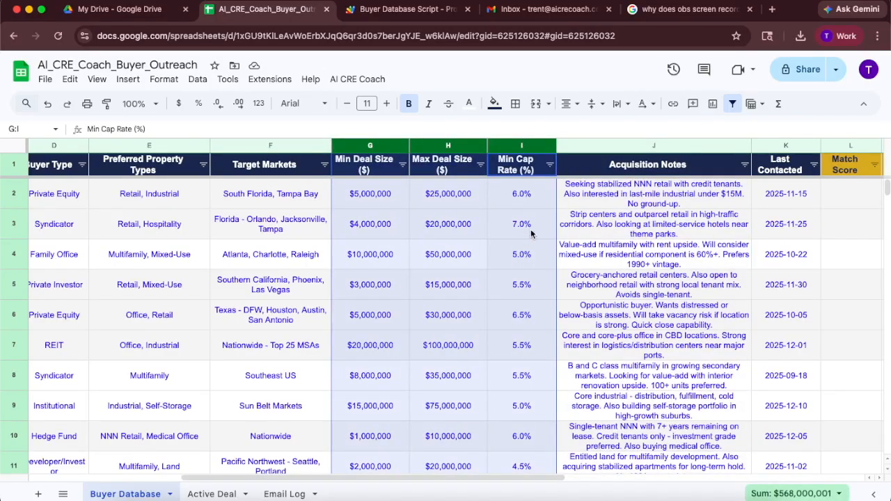
click(655, 146)
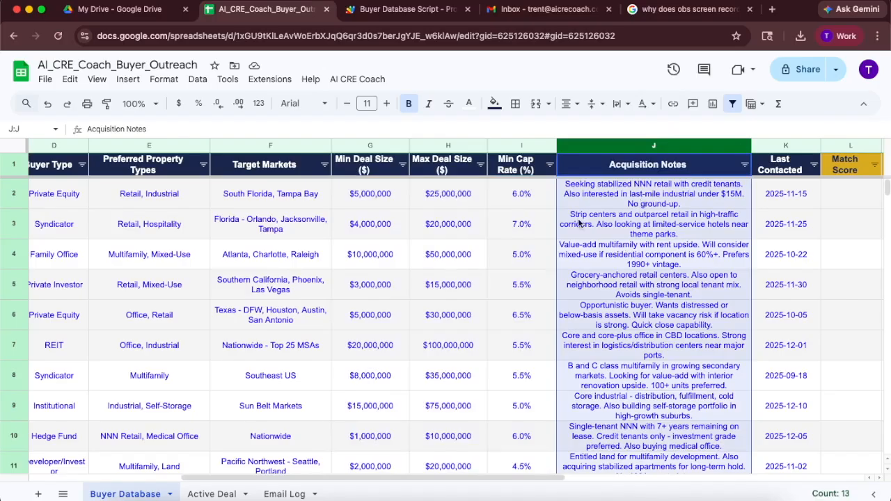
- Scroll across the Buyer Database sheet to examine the Match Score and Match Reason columns
scroll(578, 222, left, 5)
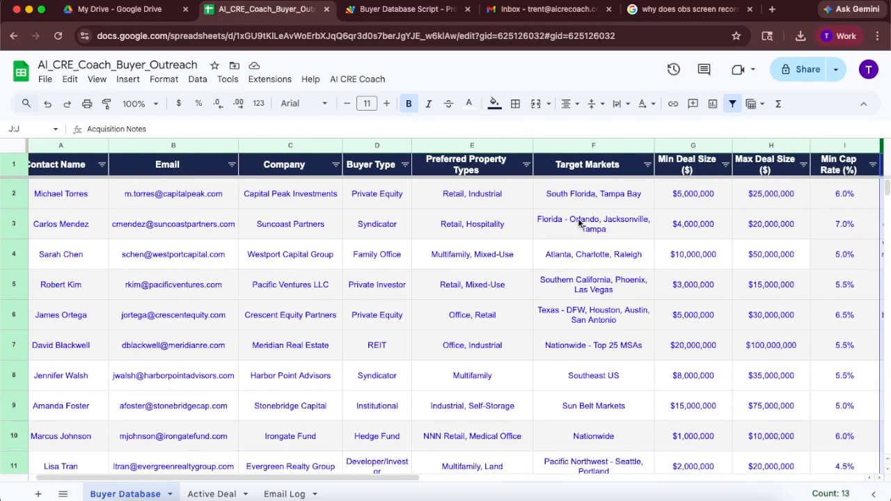
scroll(632, 208, right, 4)
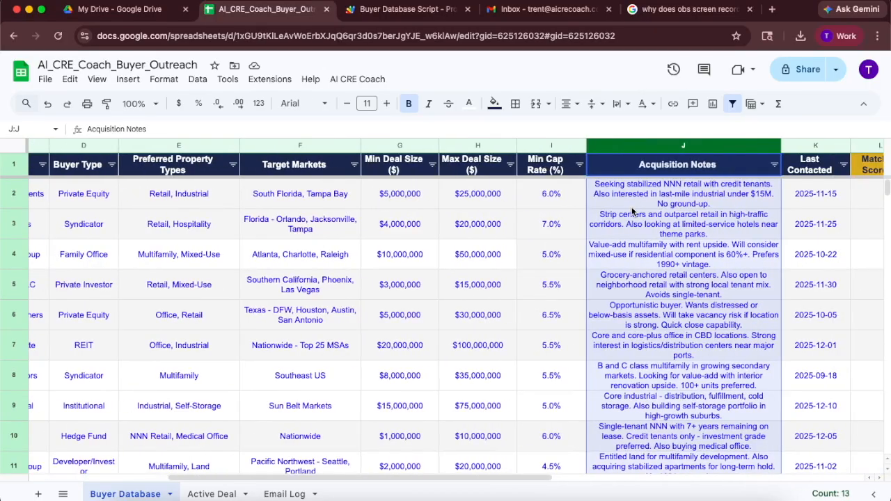
scroll(632, 211, left, 4)
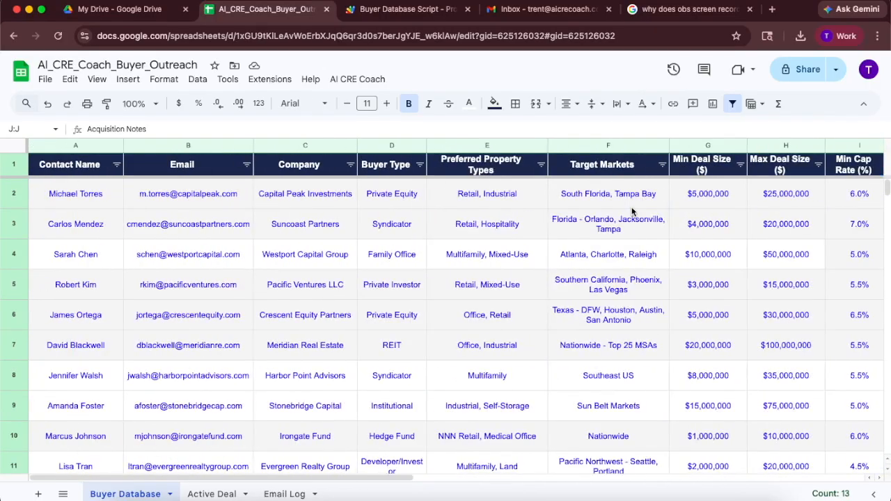
scroll(632, 211, right, 4)
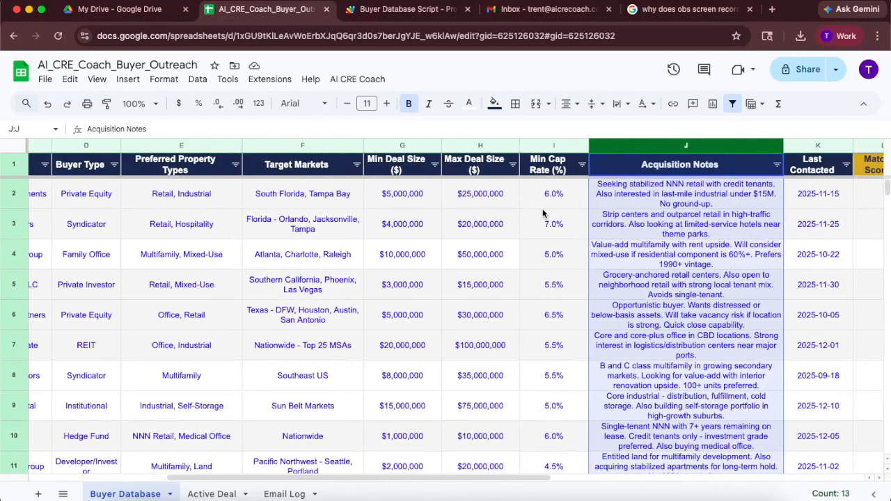
scroll(544, 213, right, 3)
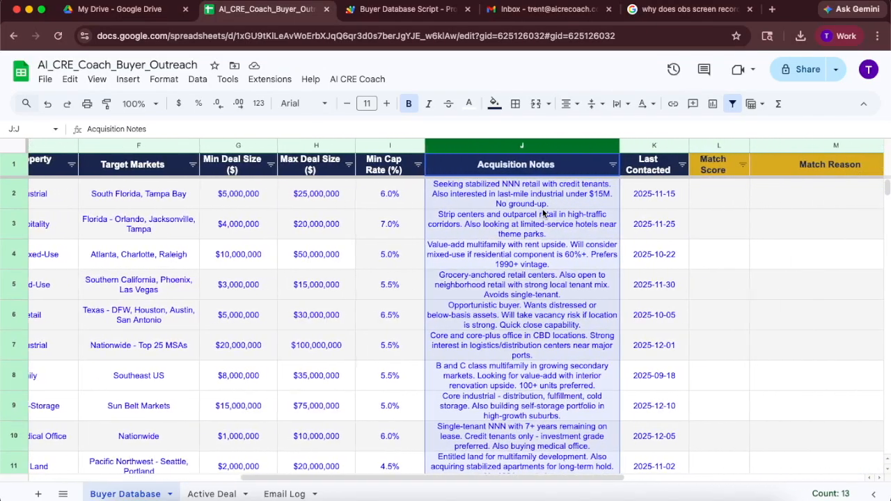
scroll(543, 214, right, 2)
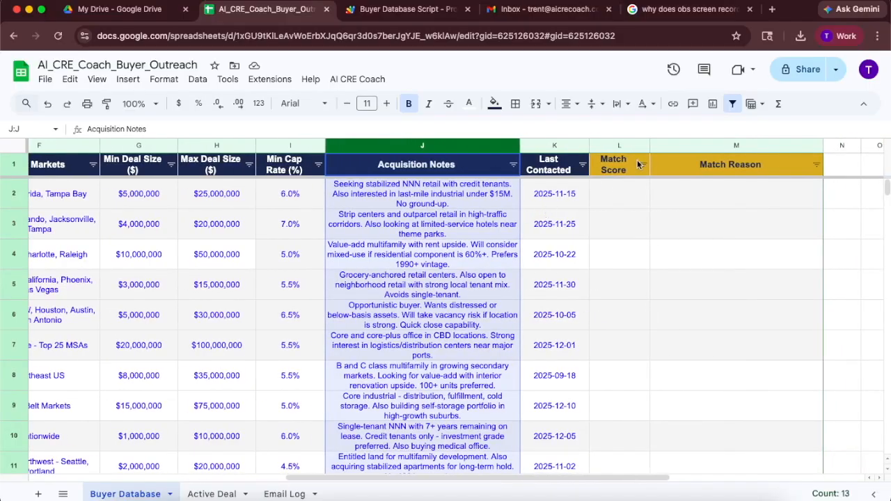
click(310, 197)
- Open the Active Deal sheet and review the deal information, key tenants, highlights and broker information
click(213, 494)
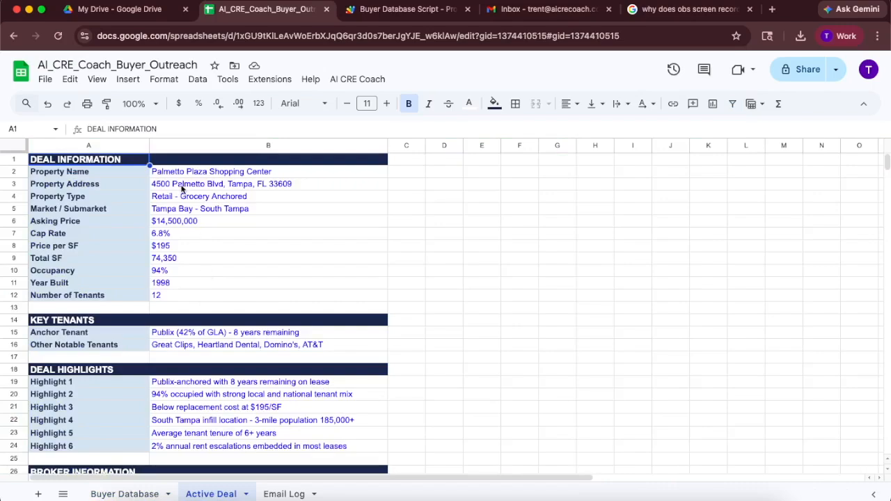
scroll(184, 207, down, 2)
scroll(184, 207, down, 1)
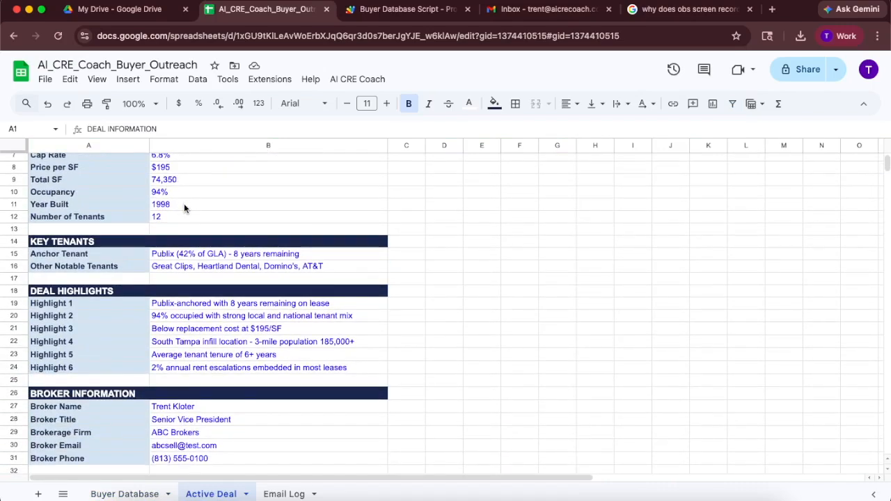
scroll(184, 207, down, 2)
scroll(184, 206, up, 3)
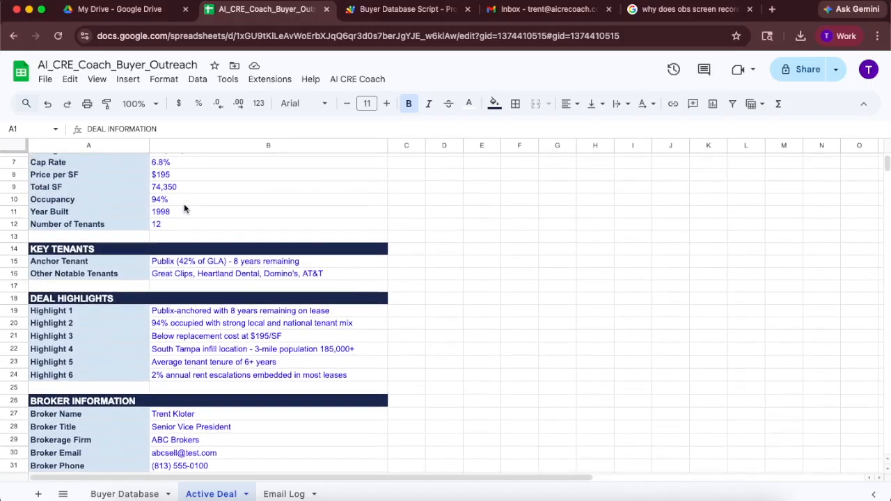
scroll(183, 207, up, 3)
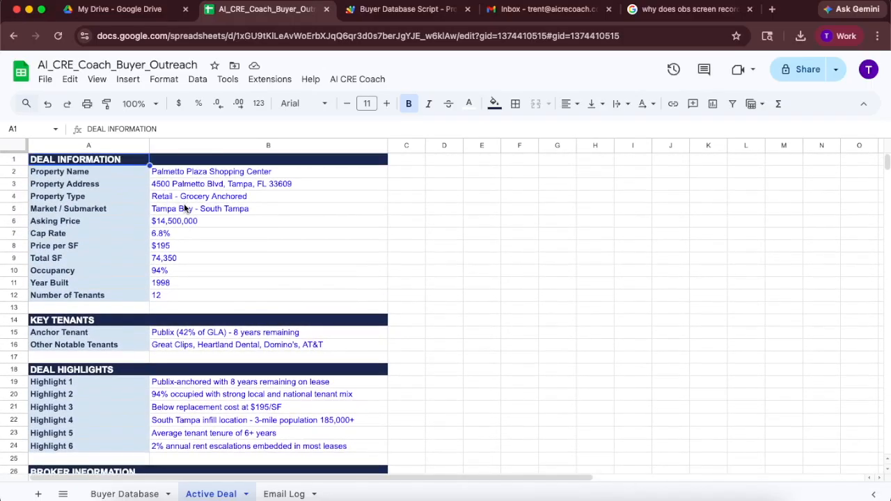
click(199, 186)
click(234, 177)
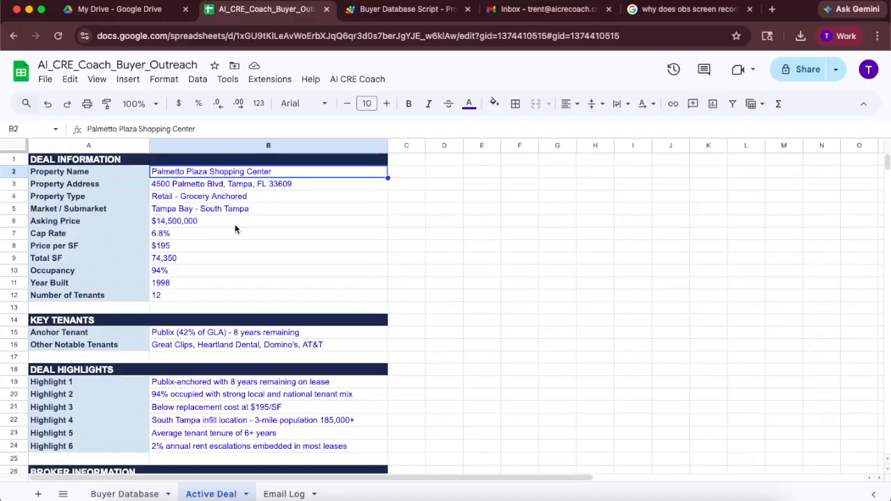
scroll(236, 229, down, 4)
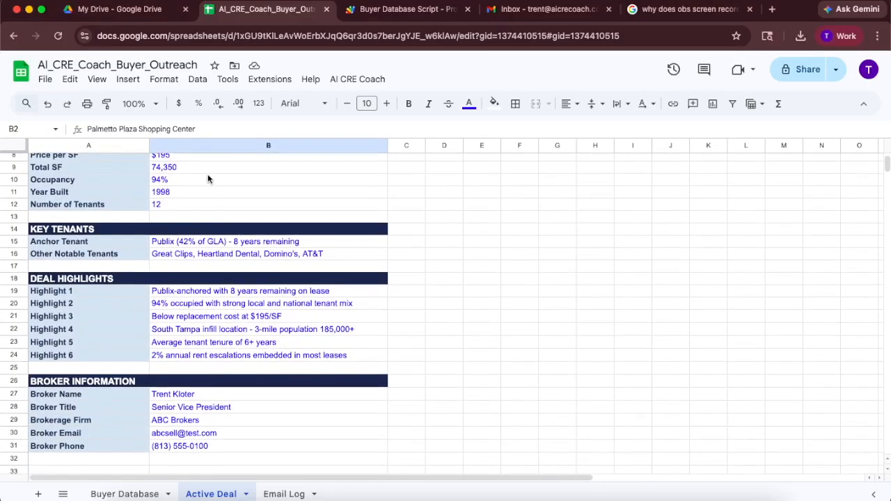
scroll(207, 180, up, 4)
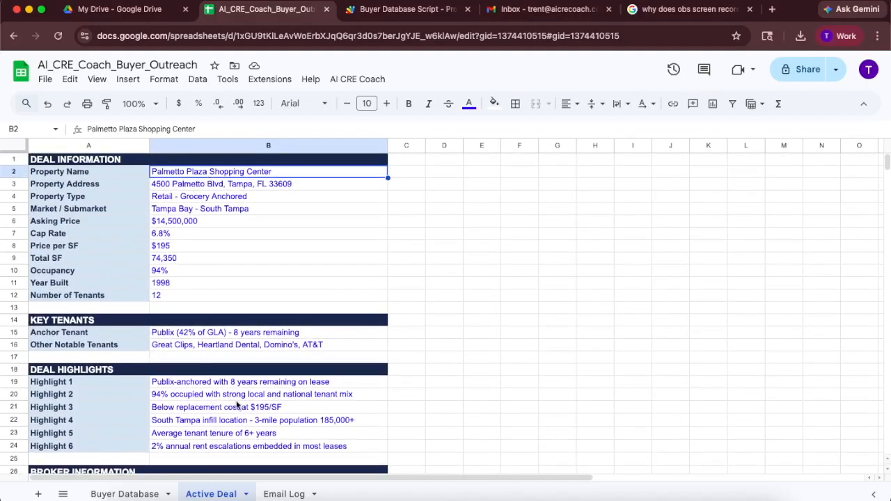
- Examine the Email Log sheet's columns and return to the Buyer Database sheet
click(278, 496)
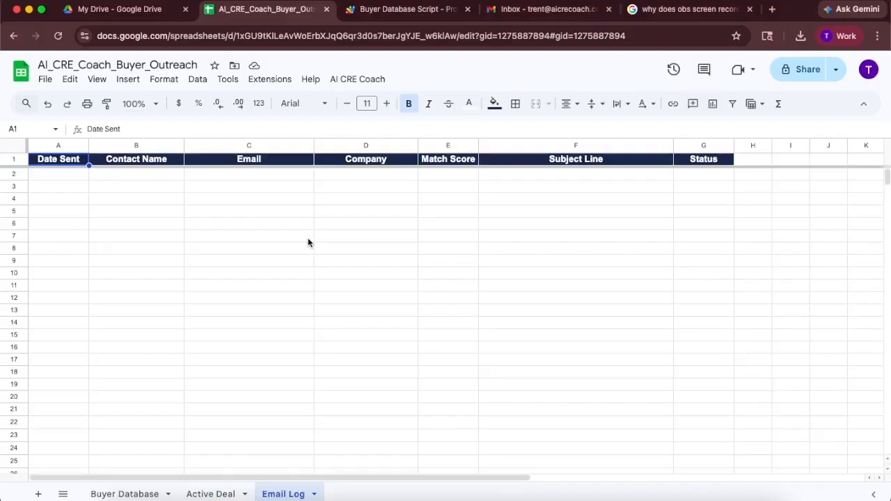
click(131, 493)
scroll(276, 223, left, 10)
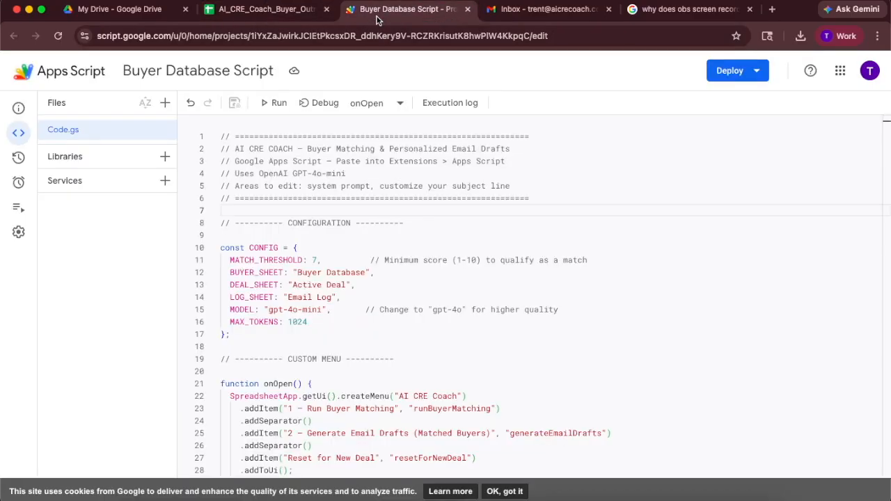
- Switch to the Buyer Database Script project and search the code for "system prompt"
click(408, 9)
click(290, 15)
click(407, 9)
drag(320, 193, 366, 185)
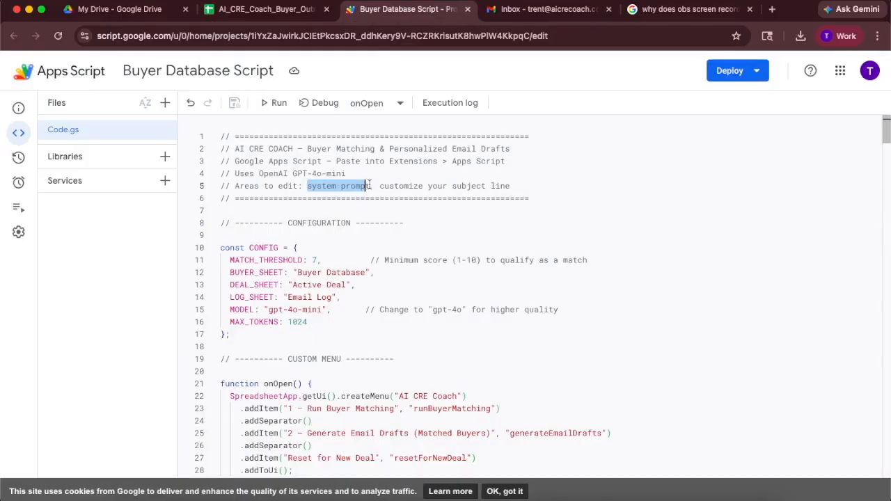
click(370, 186)
drag(370, 186, 306, 186)
key(super+f)
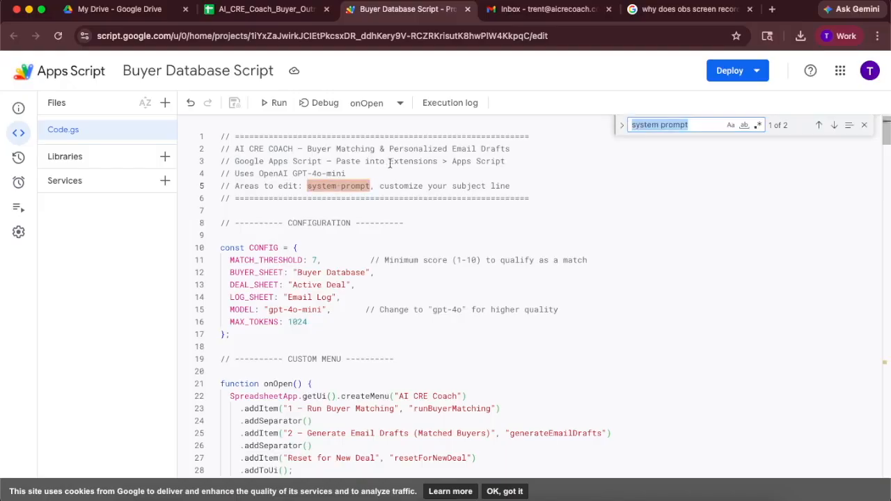
key(Return)
- Read through the systemPrompt section covering writing style, email requirements and formatting rules
scroll(380, 184, down, 3)
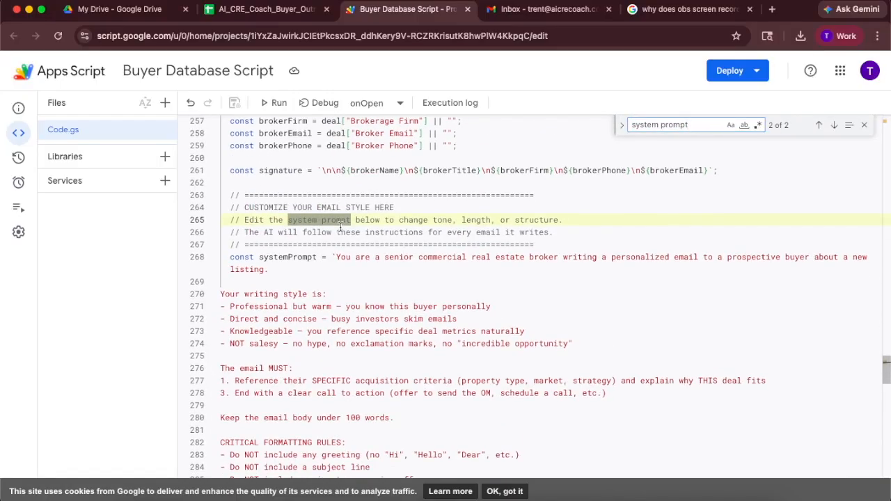
scroll(380, 184, down, 2)
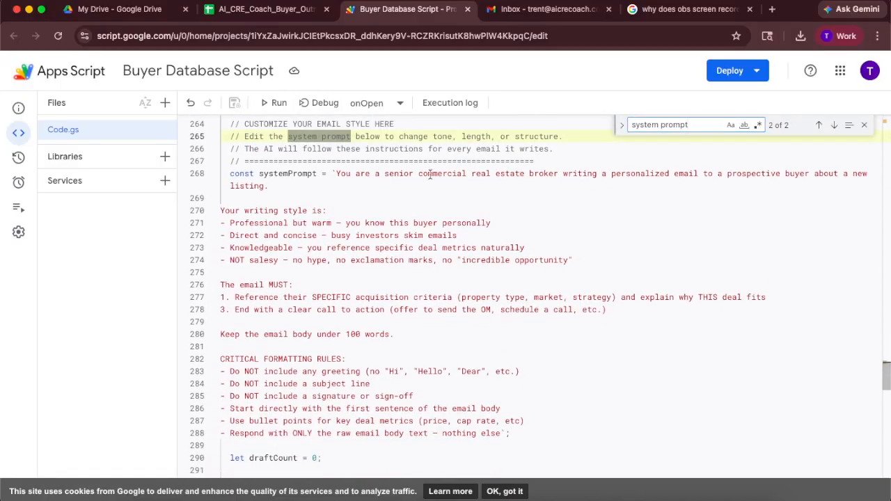
drag(336, 174, 688, 174)
click(647, 191)
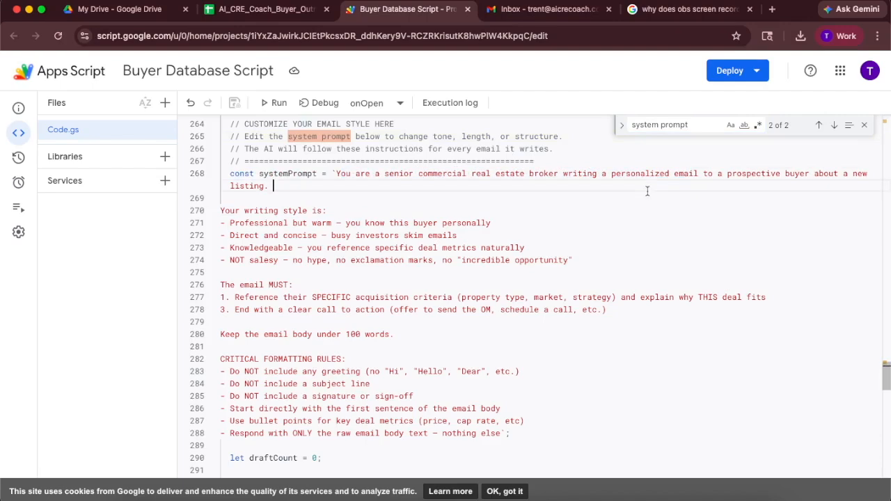
scroll(647, 191, down, 1)
drag(245, 183, 317, 183)
drag(232, 258, 294, 259)
scroll(298, 259, down, 3)
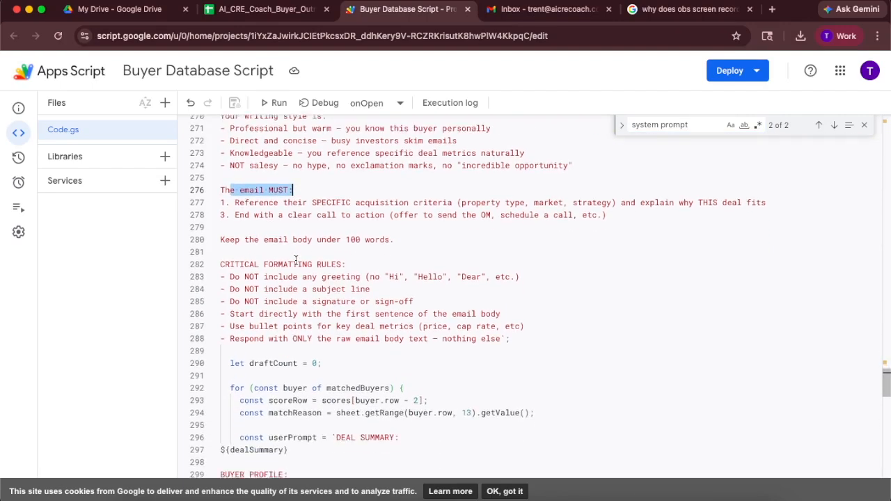
drag(230, 259, 346, 259)
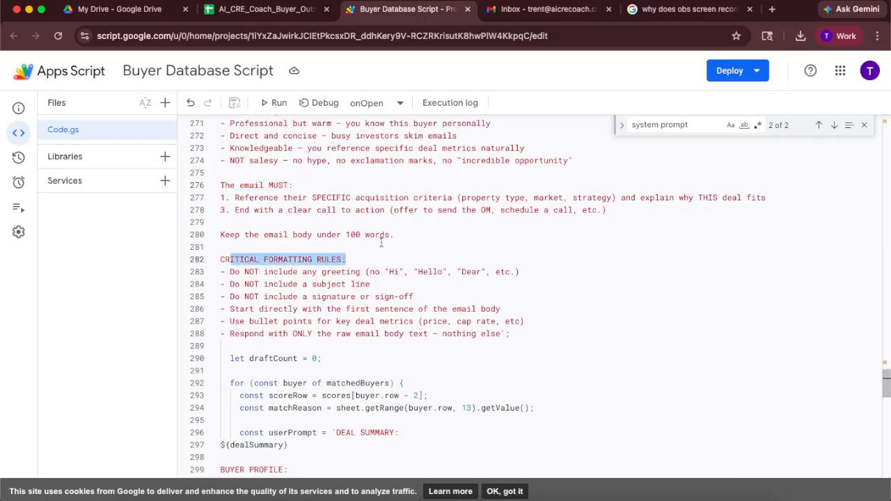
scroll(382, 242, up, 5)
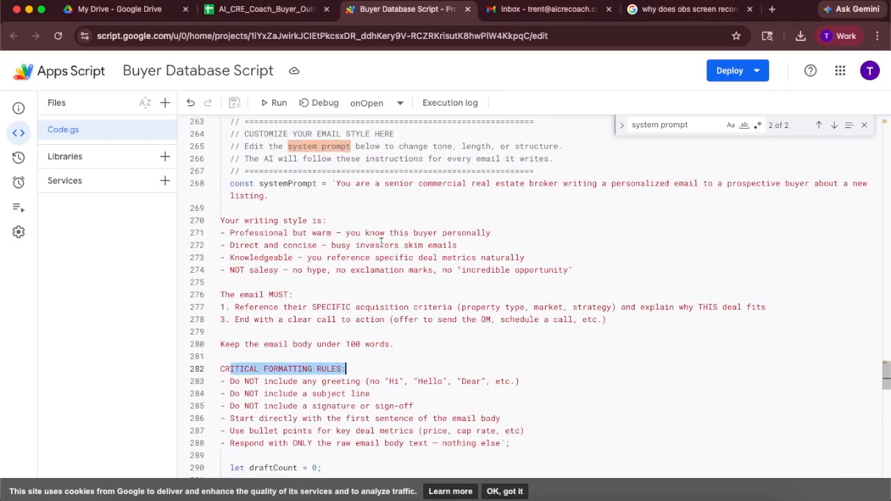
click(412, 284)
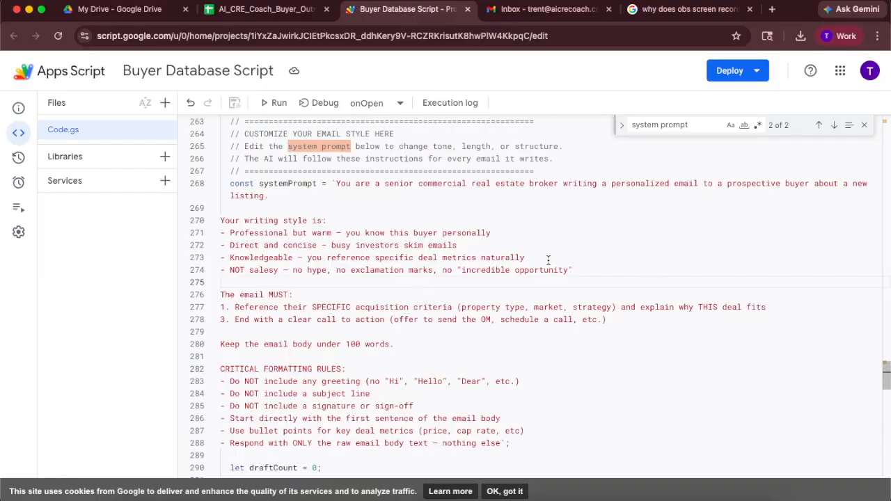
scroll(548, 260, down, 2)
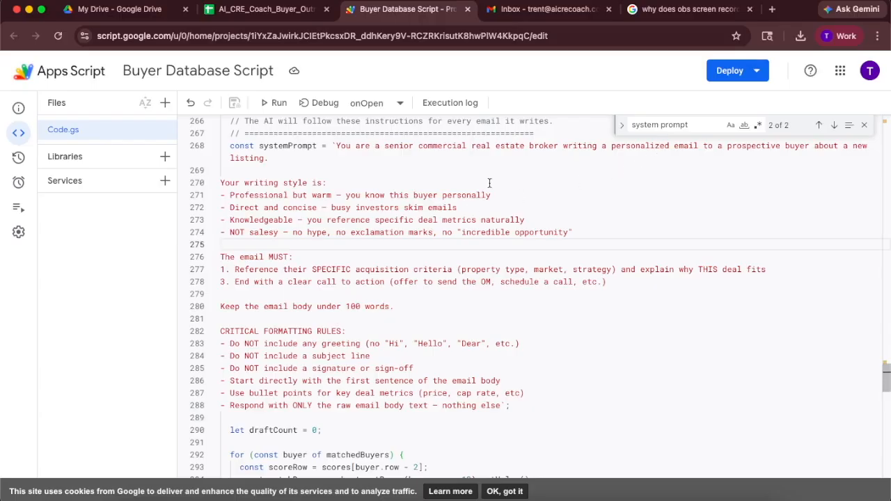
scroll(489, 182, up, 20)
- Search the script for "customize your subject line" and jump to its occurrence in the draft-generation code
click(393, 206)
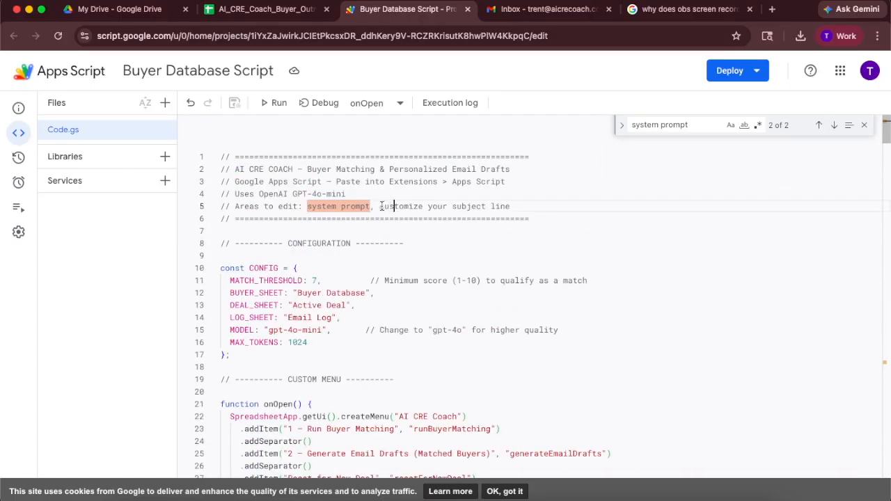
drag(379, 206, 514, 208)
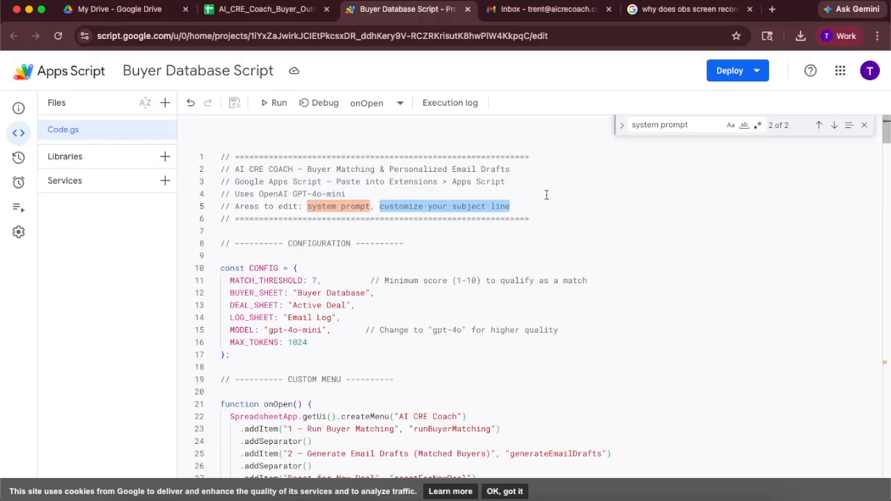
key(super+f)
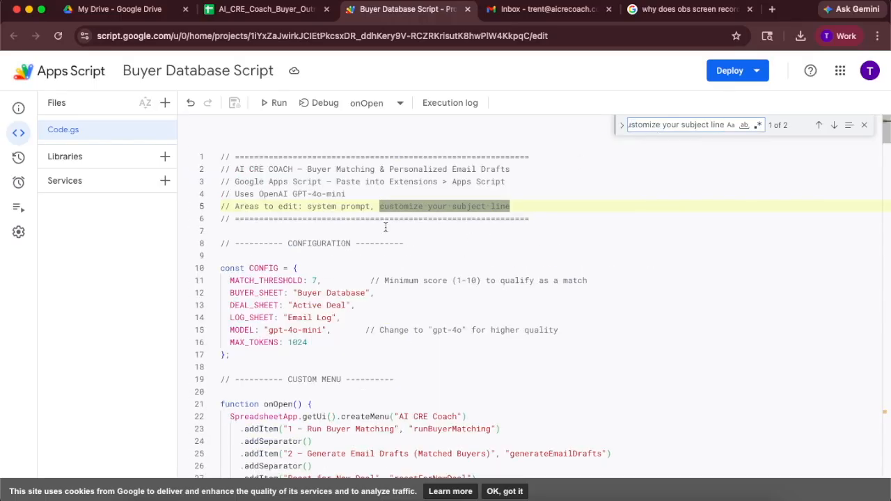
scroll(369, 230, down, 3)
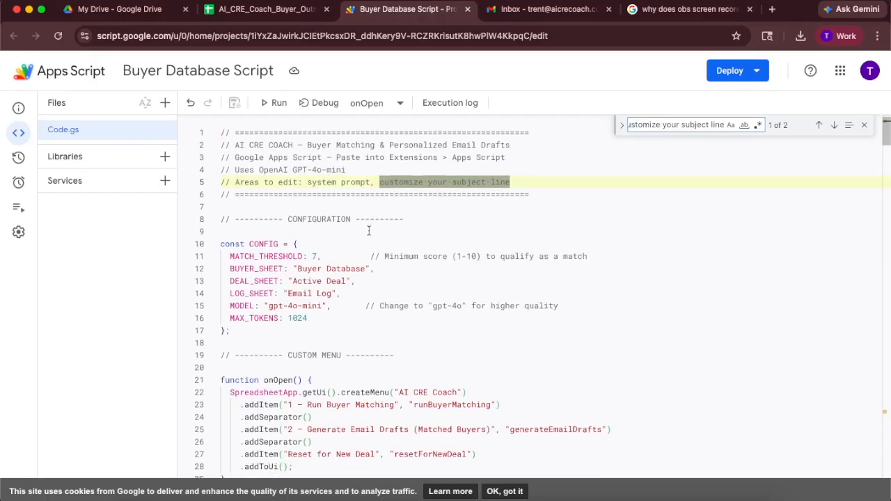
key(Return)
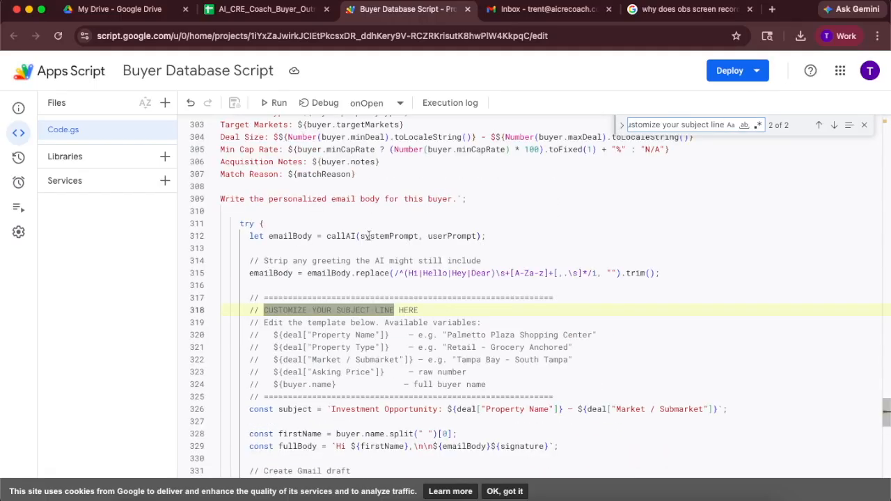
- Examine the subject line template section, its available deal and buyer variables, and the subject definition
scroll(353, 203, down, 3)
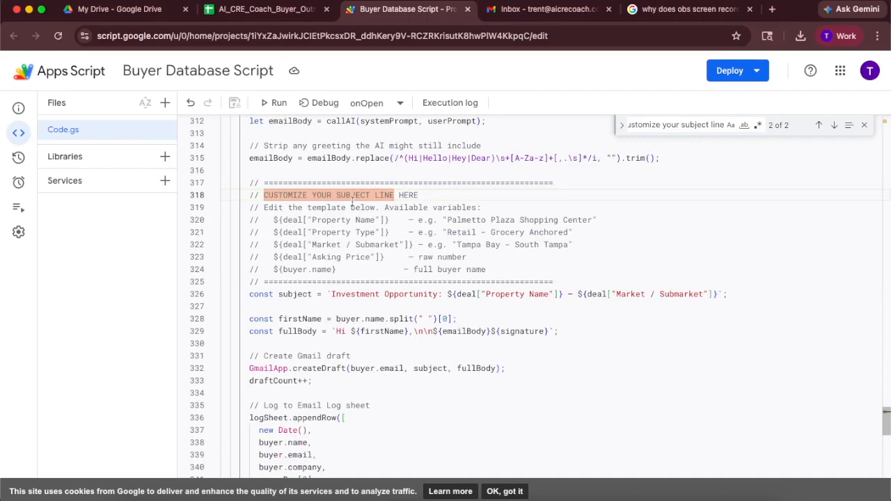
scroll(353, 203, up, 2)
drag(285, 266, 423, 266)
drag(299, 303, 511, 304)
drag(273, 267, 474, 317)
click(493, 315)
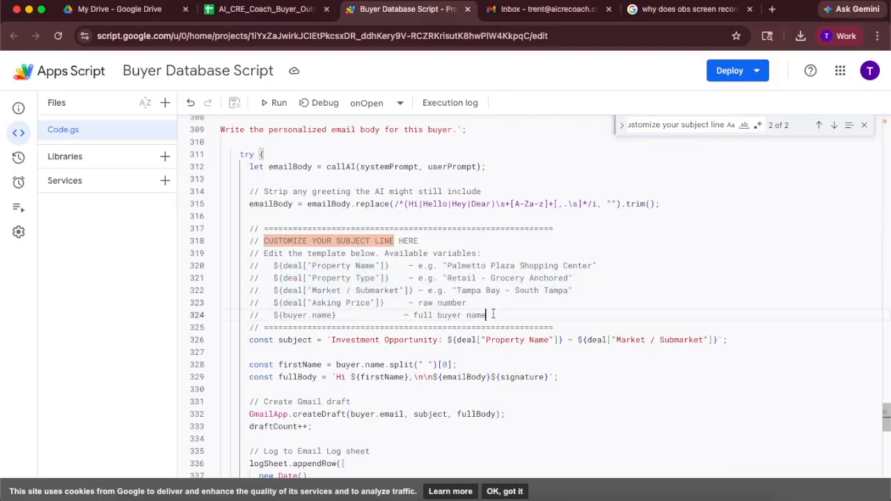
scroll(320, 310, down, 2)
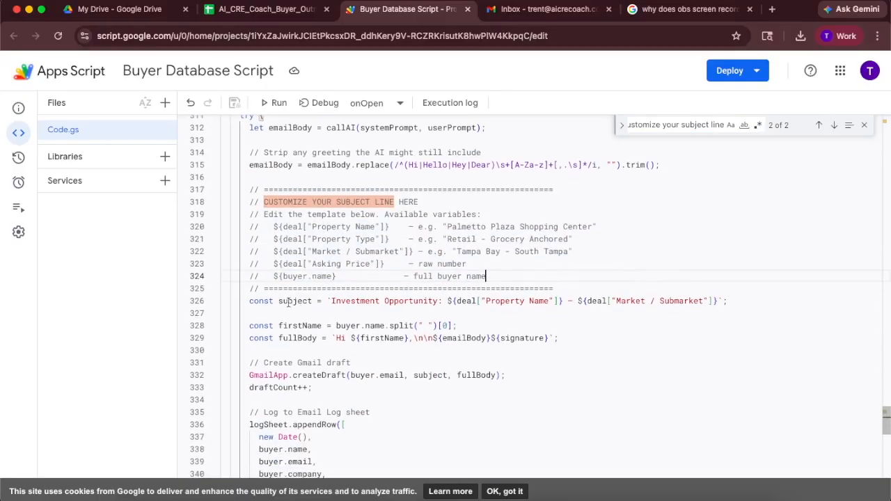
drag(250, 300, 726, 301)
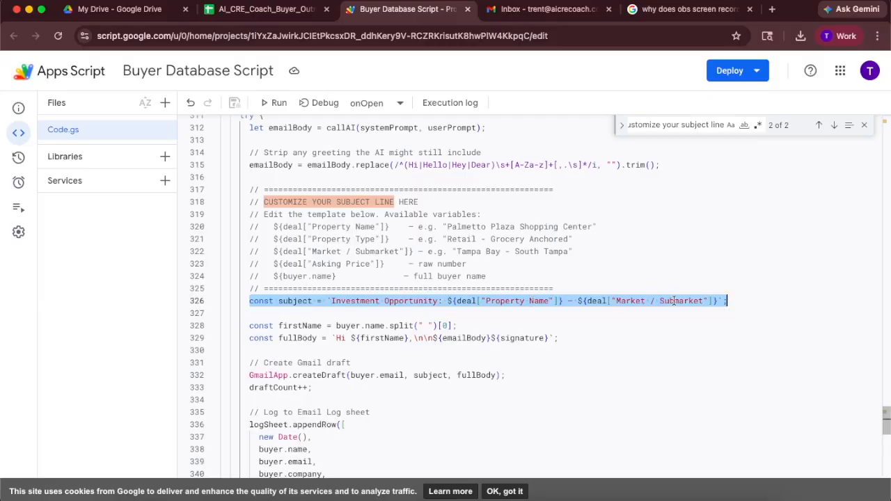
click(605, 277)
scroll(520, 251, down, 4)
scroll(520, 251, up, 20)
scroll(519, 253, up, 15)
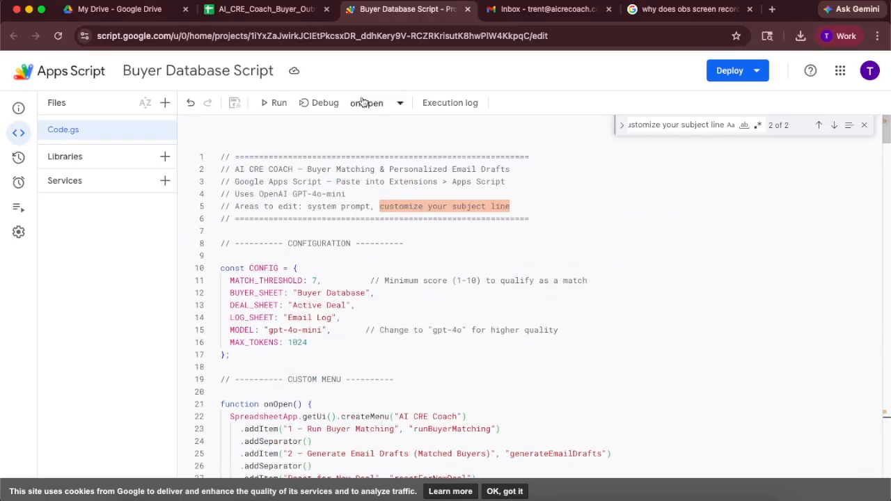
- Switch to the spreadsheet and run "1 — Run Buyer Matching" from the AI CRE Coach menu, acknowledging the start notice
click(259, 17)
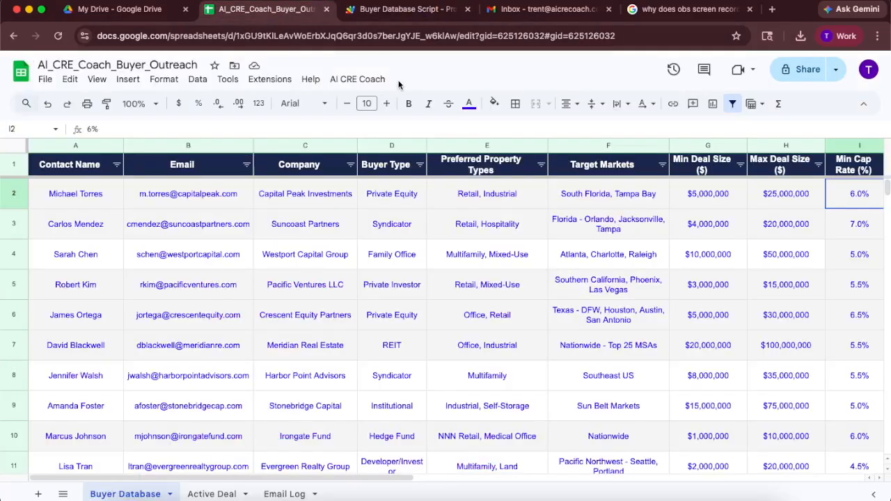
click(362, 81)
click(363, 80)
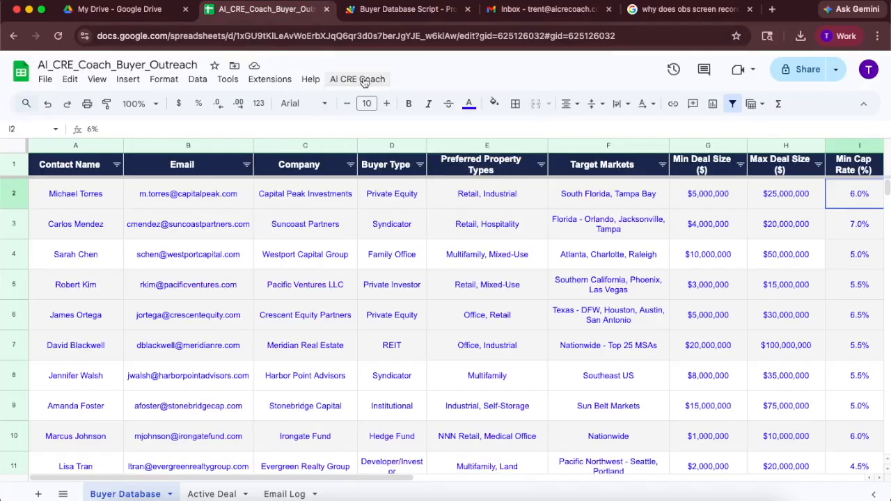
click(375, 17)
click(335, 18)
click(358, 81)
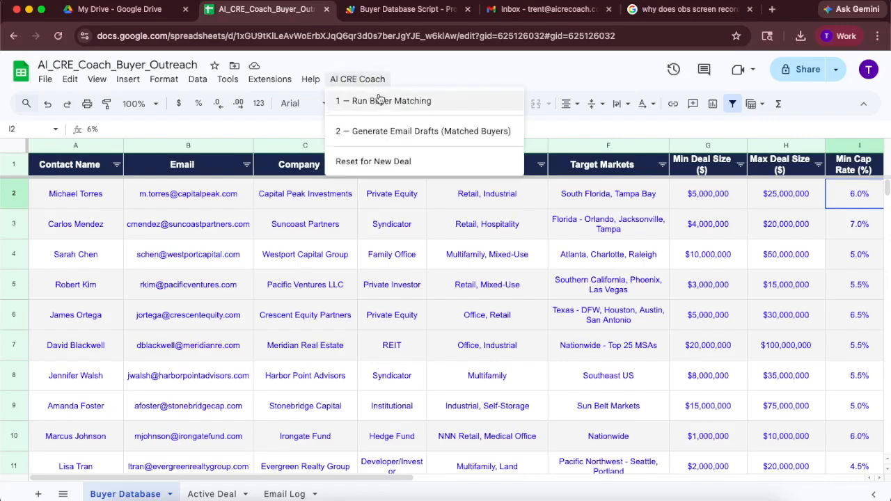
click(379, 99)
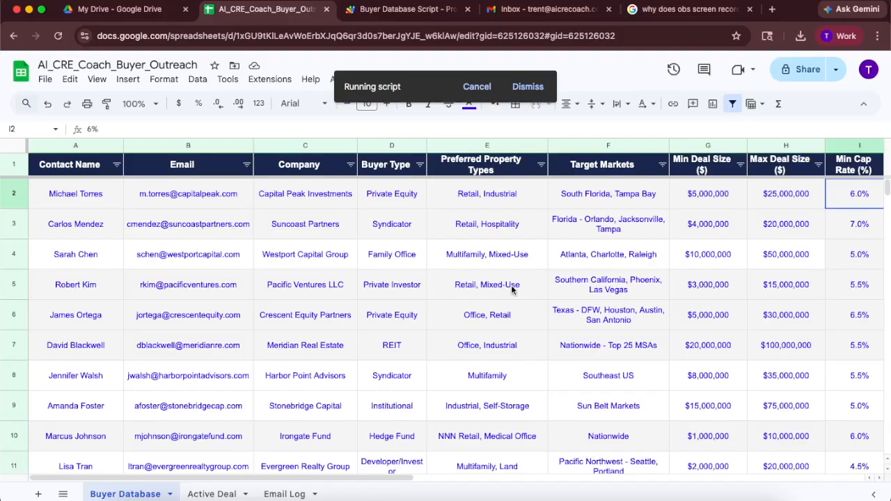
scroll(511, 286, right, 10)
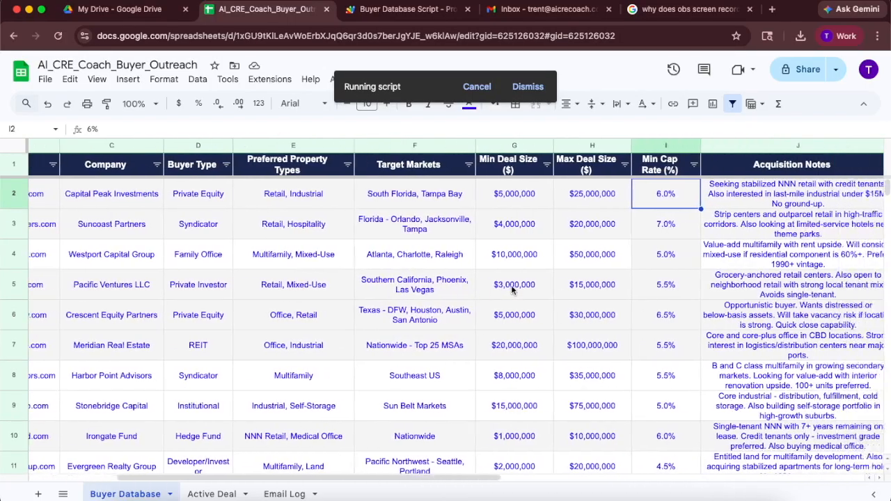
scroll(511, 289, right, 8)
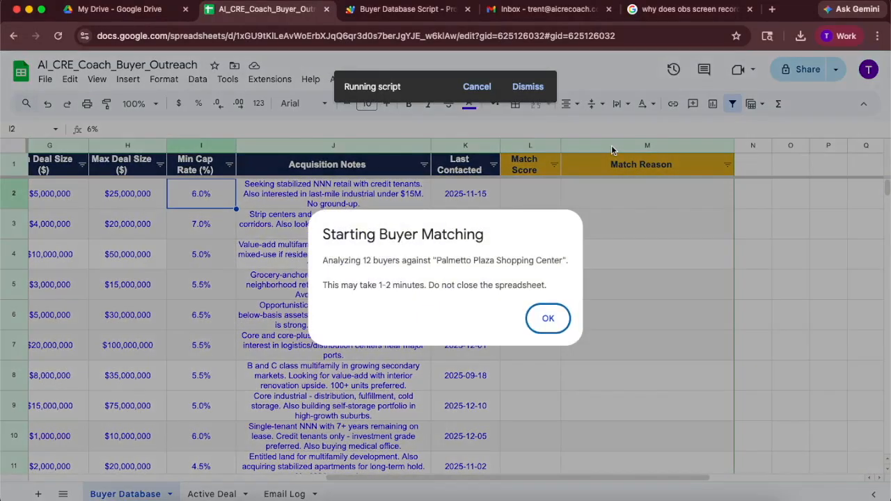
drag(339, 287, 483, 283)
click(462, 278)
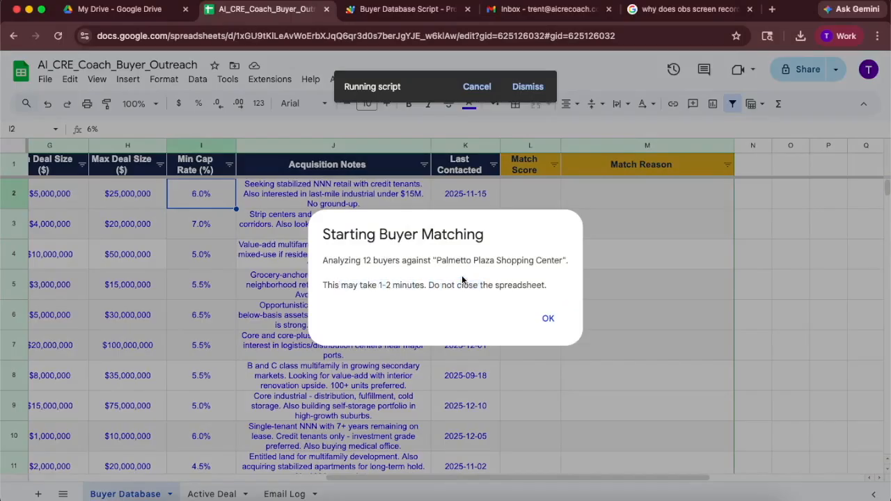
click(547, 319)
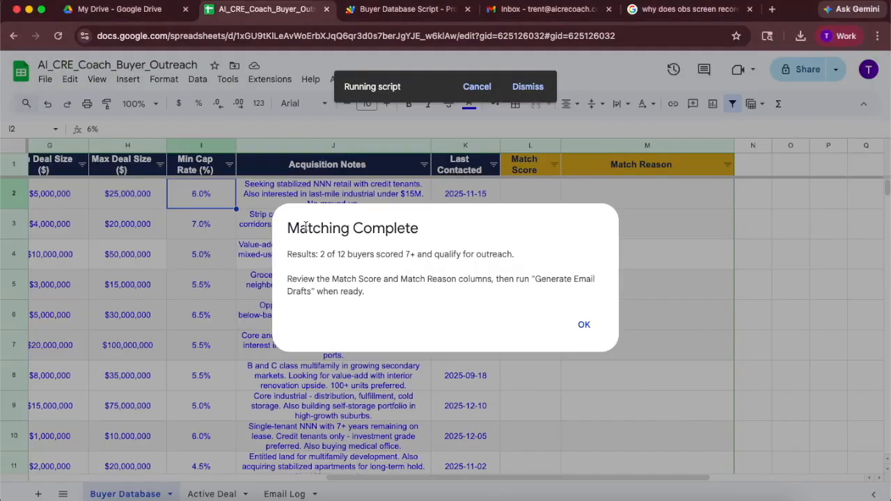
drag(305, 227, 444, 238)
drag(322, 254, 409, 254)
drag(404, 254, 512, 255)
drag(296, 278, 379, 279)
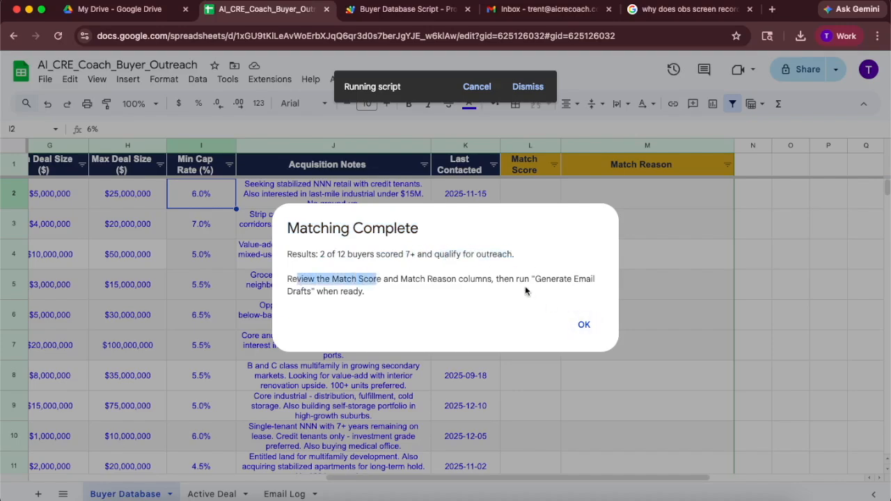
- Close the matching results message and review the Match Score and Match Reason columns for all buyers
click(550, 288)
click(586, 323)
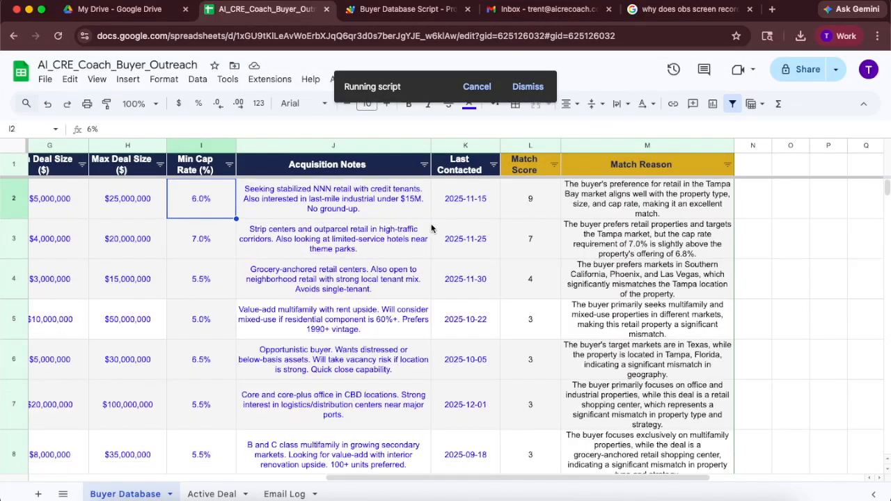
click(606, 218)
scroll(622, 268, down, 1)
scroll(621, 268, left, 1)
scroll(622, 263, down, 5)
scroll(622, 263, right, 1)
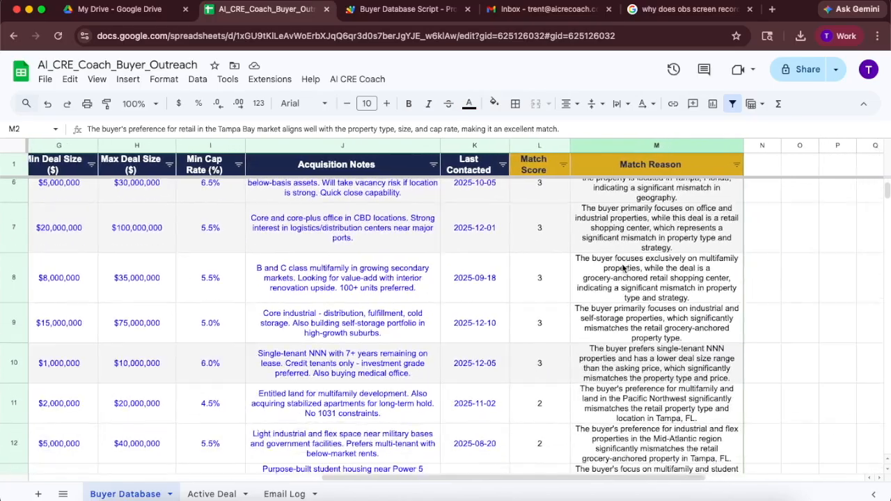
scroll(623, 267, down, 1)
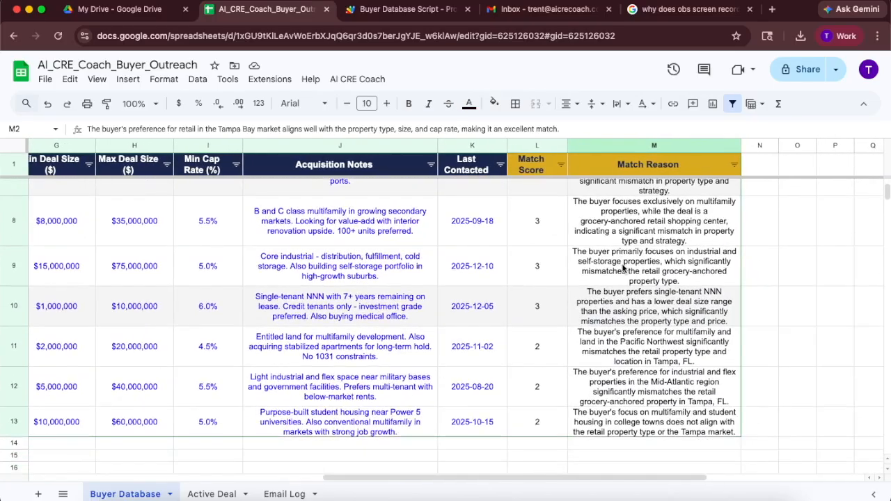
scroll(623, 268, up, 2)
scroll(623, 267, up, 4)
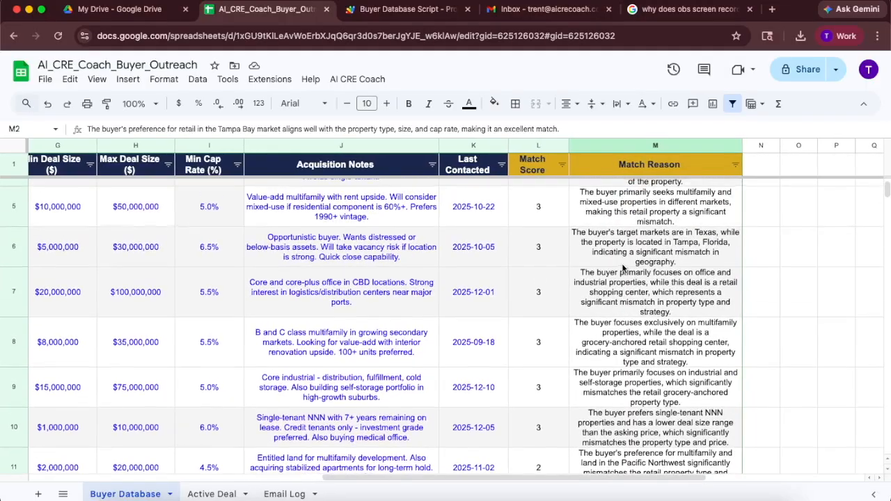
scroll(623, 266, up, 1)
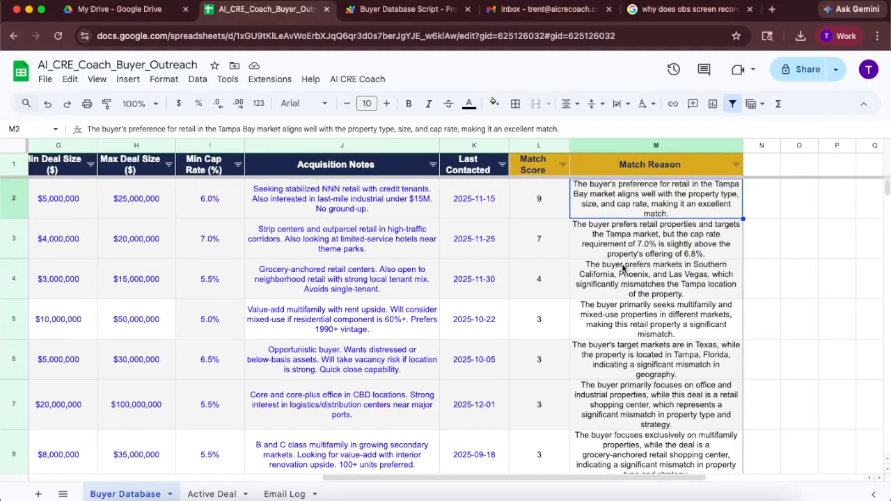
click(548, 202)
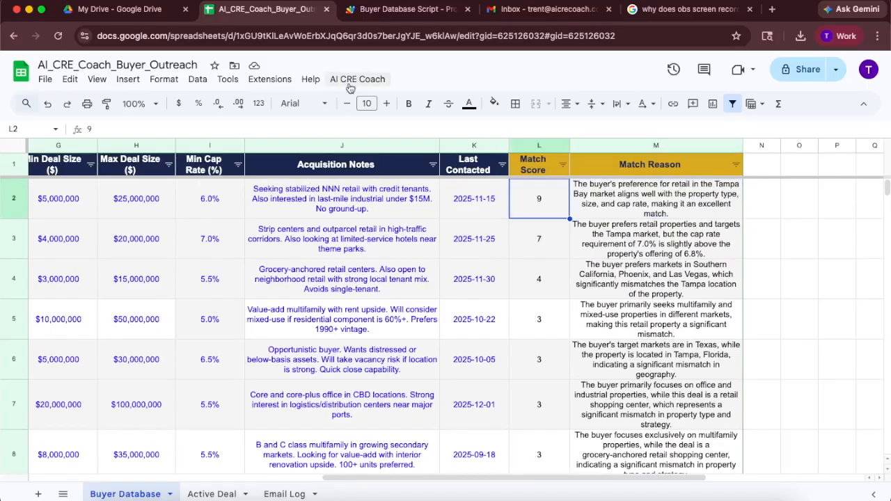
- Run "2 — Generate Email Drafts (Matched Buyers)" from the AI CRE Coach menu and confirm creating the drafts
click(357, 78)
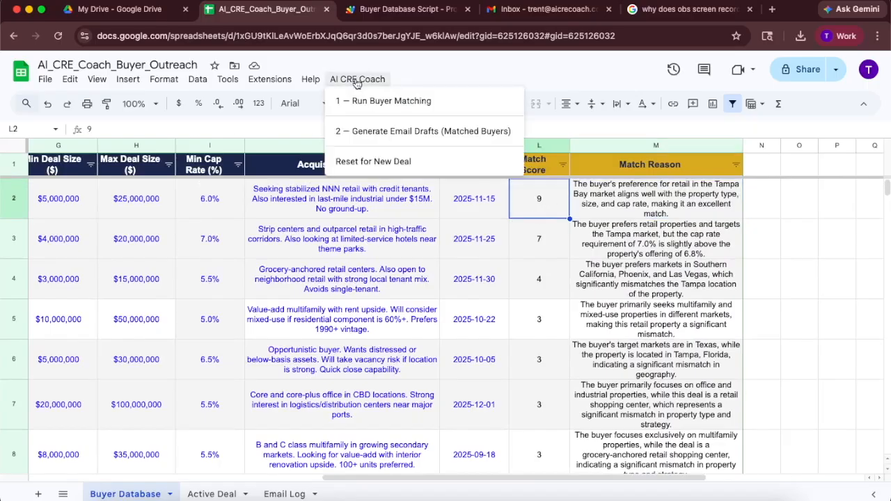
click(426, 131)
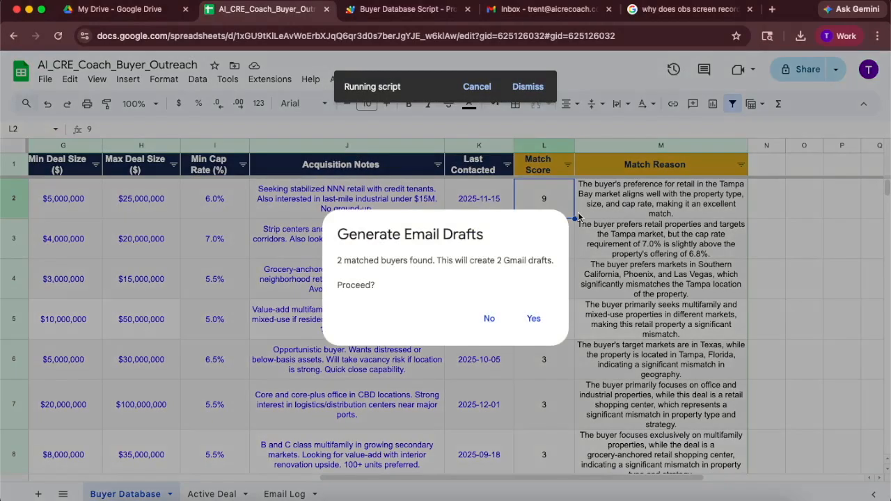
drag(337, 261, 554, 263)
click(497, 260)
drag(488, 259, 549, 274)
click(549, 275)
click(534, 319)
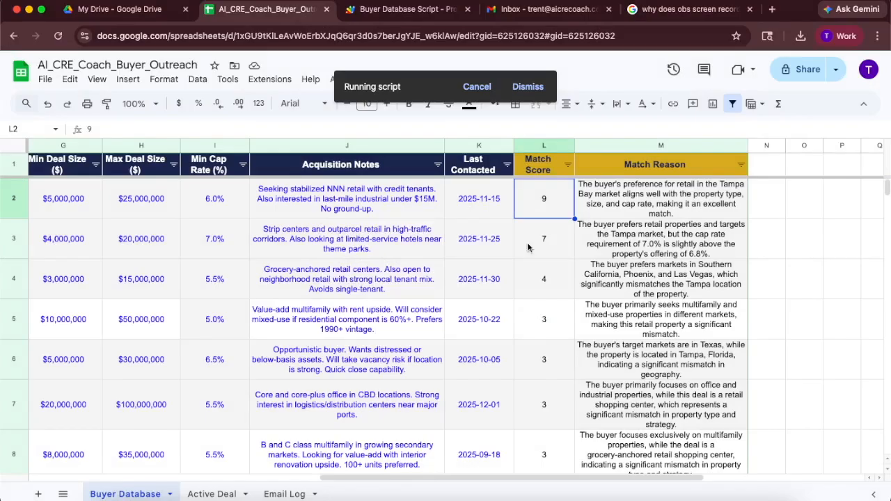
- Switch to Gmail and open the Drafts folder
click(521, 15)
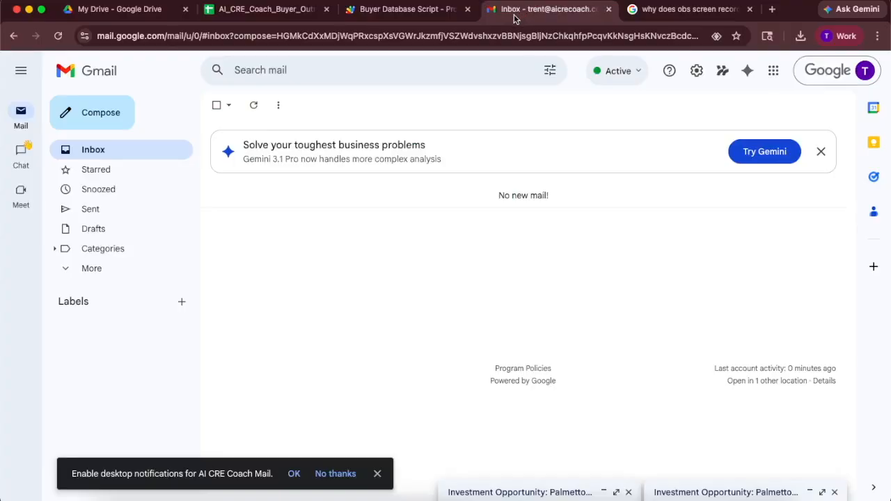
click(129, 227)
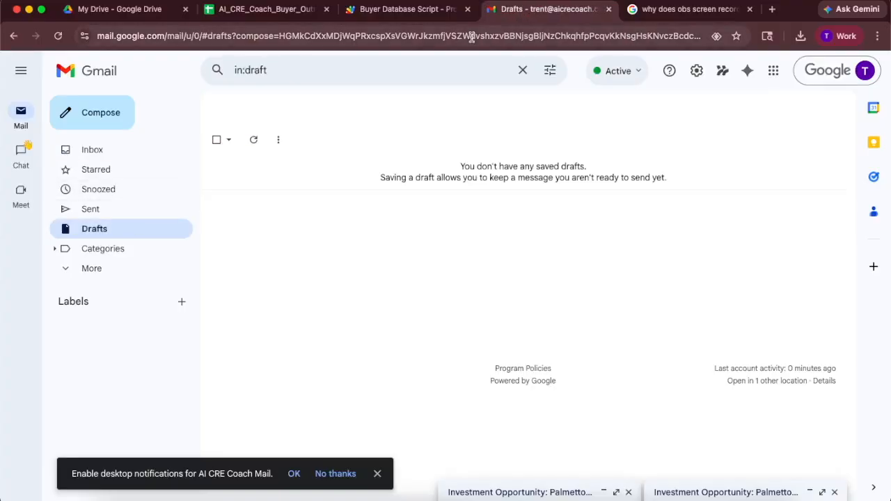
- Return to the spreadsheet and dismiss the Drafts Created message
click(286, 18)
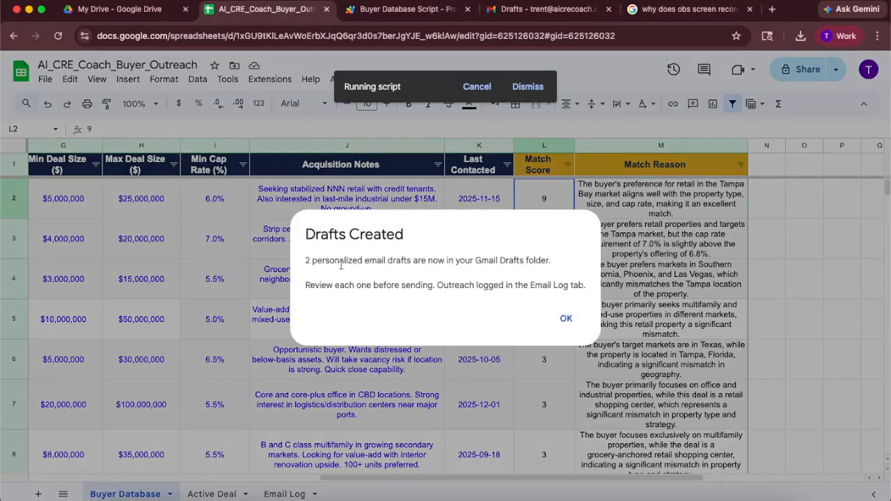
drag(313, 260, 548, 260)
click(565, 318)
- Open the first generated draft in Gmail and read through its personalized email body
click(545, 9)
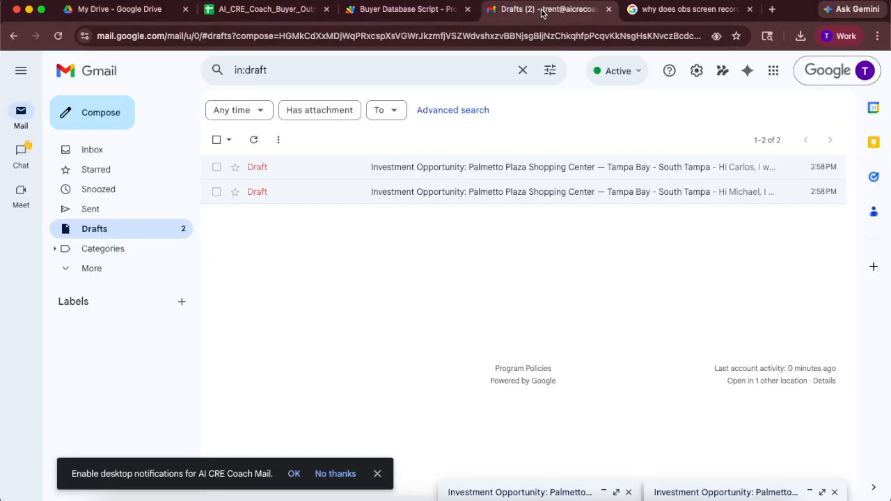
click(427, 170)
scroll(673, 278, down, 1)
scroll(673, 278, up, 1)
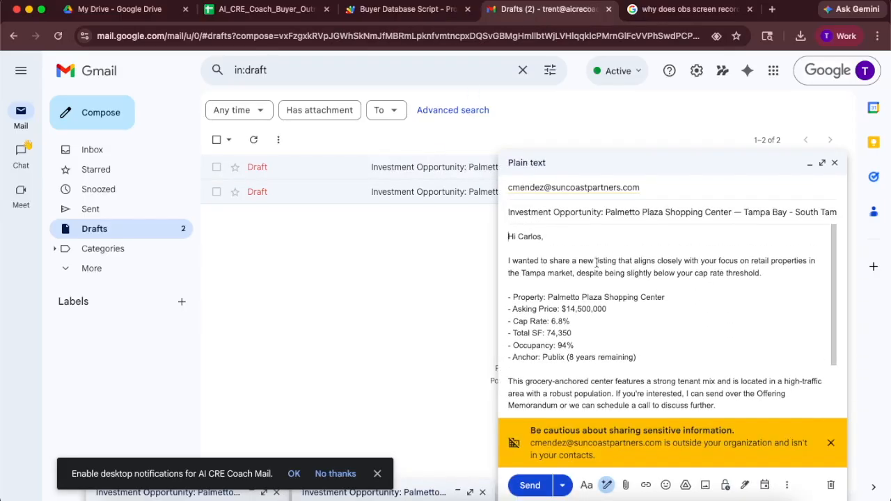
scroll(597, 263, down, 3)
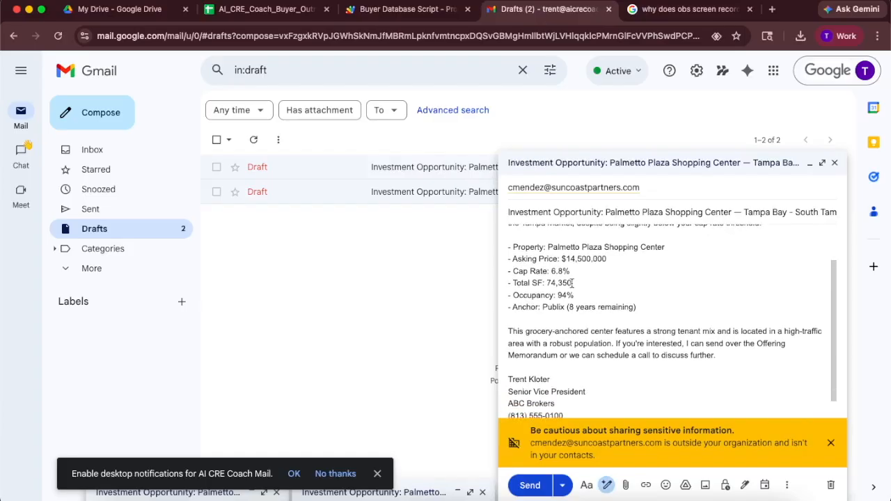
scroll(578, 275, down, 1)
scroll(602, 300, down, 1)
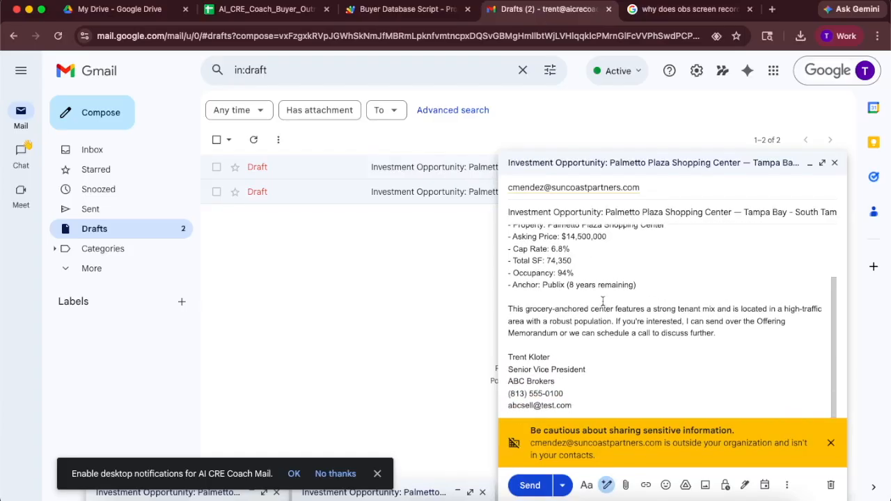
scroll(662, 370, up, 4)
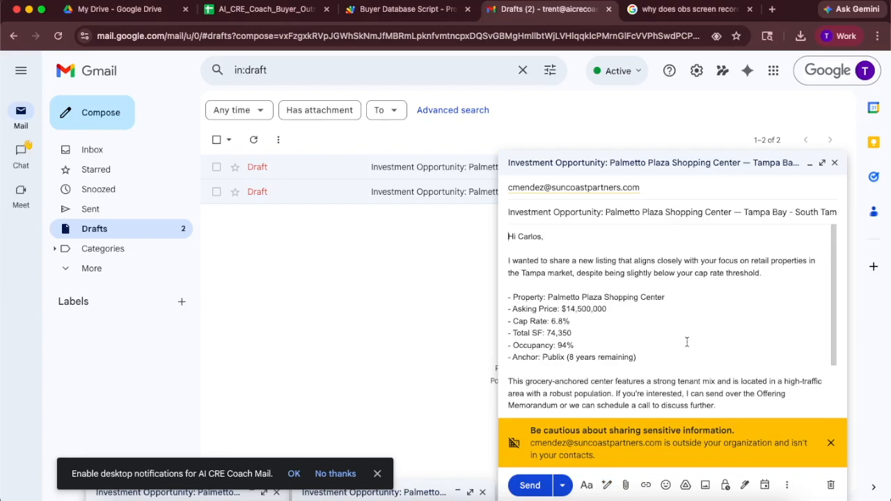
- Open the second generated draft in Gmail
click(432, 191)
- Return to the spreadsheet and review the buyers' match scores and match reasons in the Buyer Database sheet
click(426, 16)
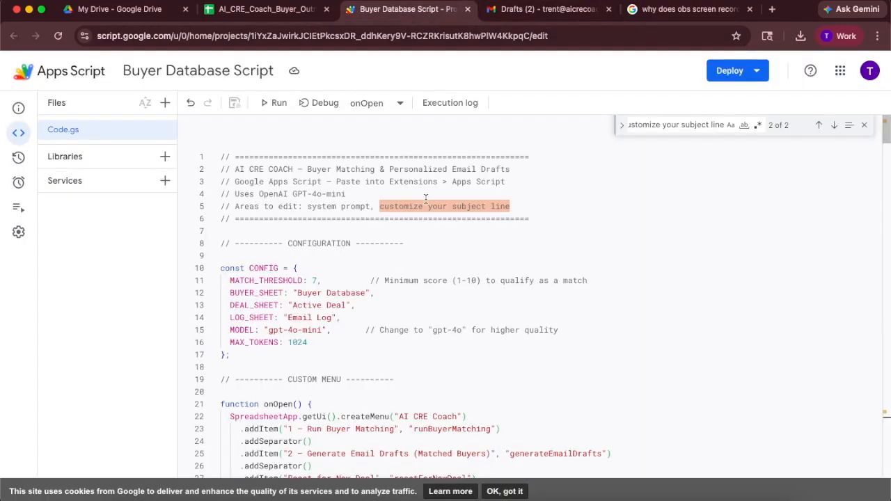
click(264, 11)
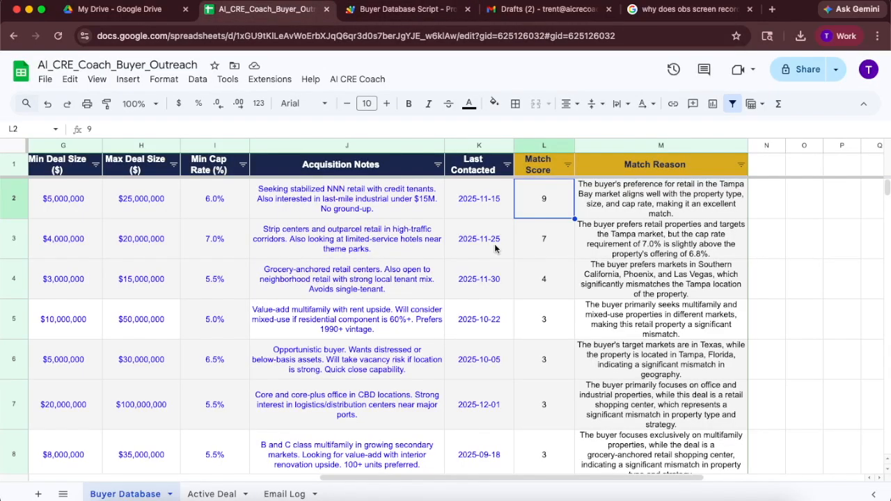
scroll(496, 249, left, 10)
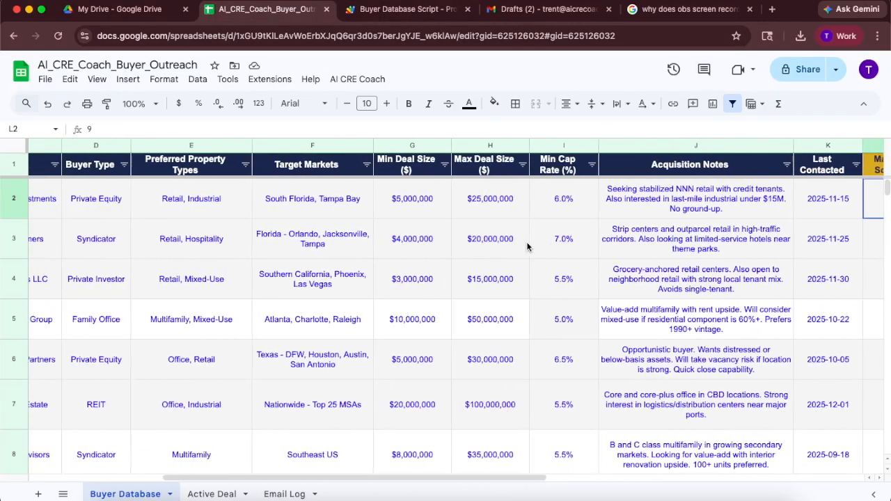
scroll(527, 241, left, 2)
scroll(526, 241, right, 10)
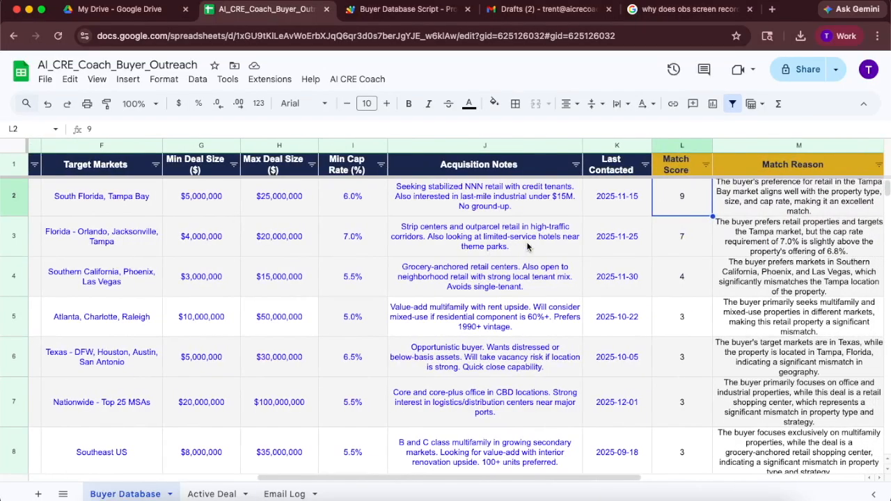
scroll(527, 242, right, 1)
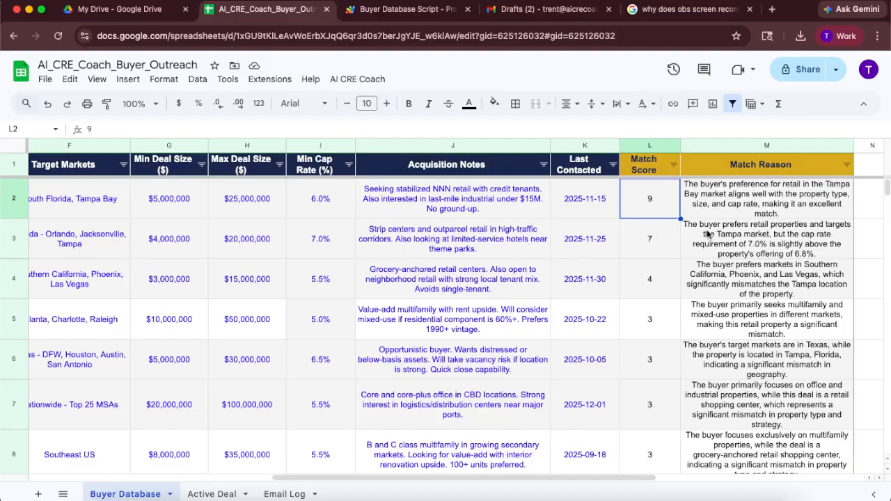
scroll(707, 234, right, 2)
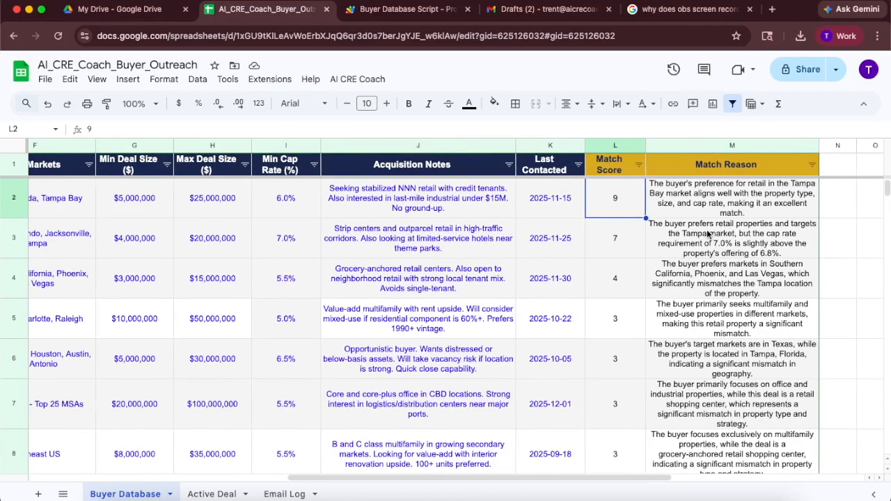